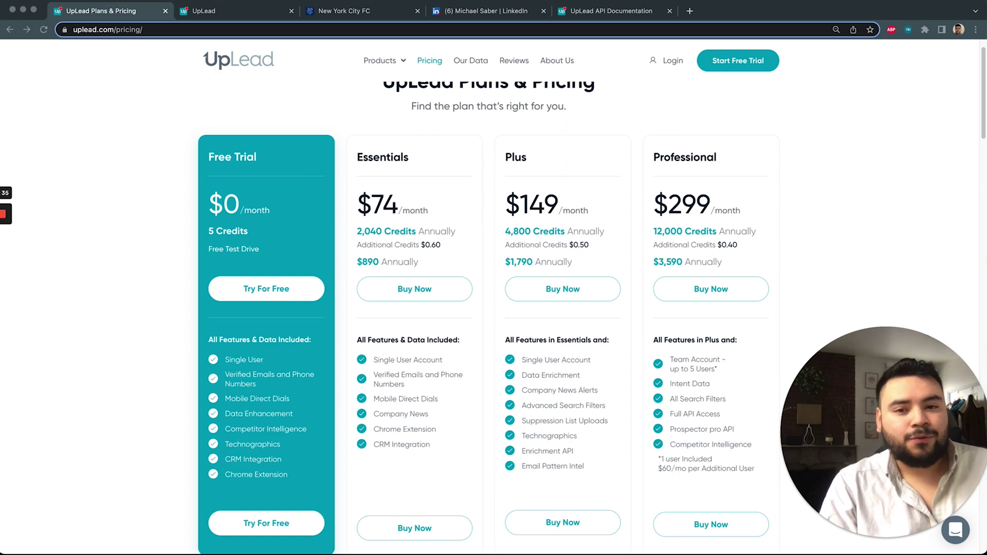
pyautogui.scroll(1, 410, 135)
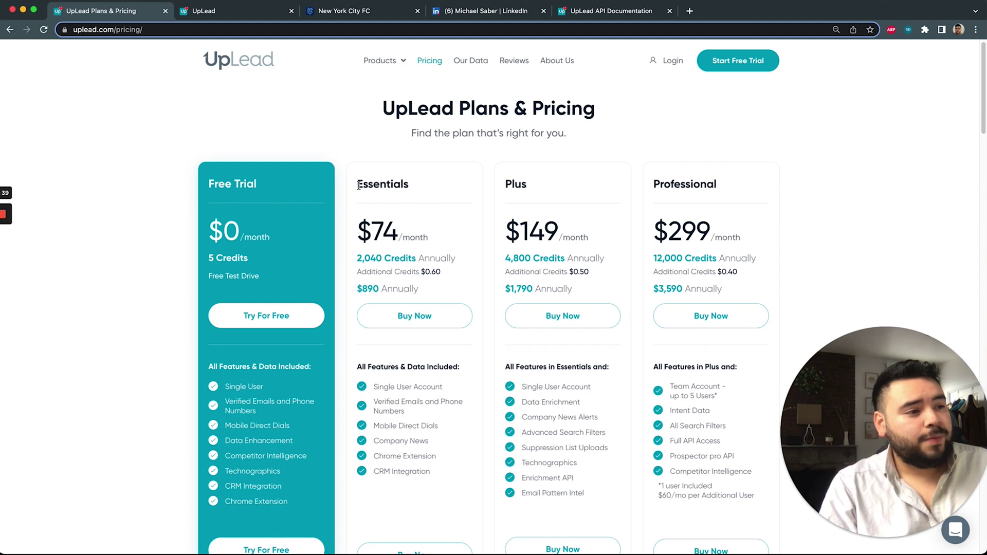
# - Highlight the Essentials plan name, credits and annual price, then clear the highlight
pyautogui.moveTo(357, 184); pyautogui.dragTo(411, 194)
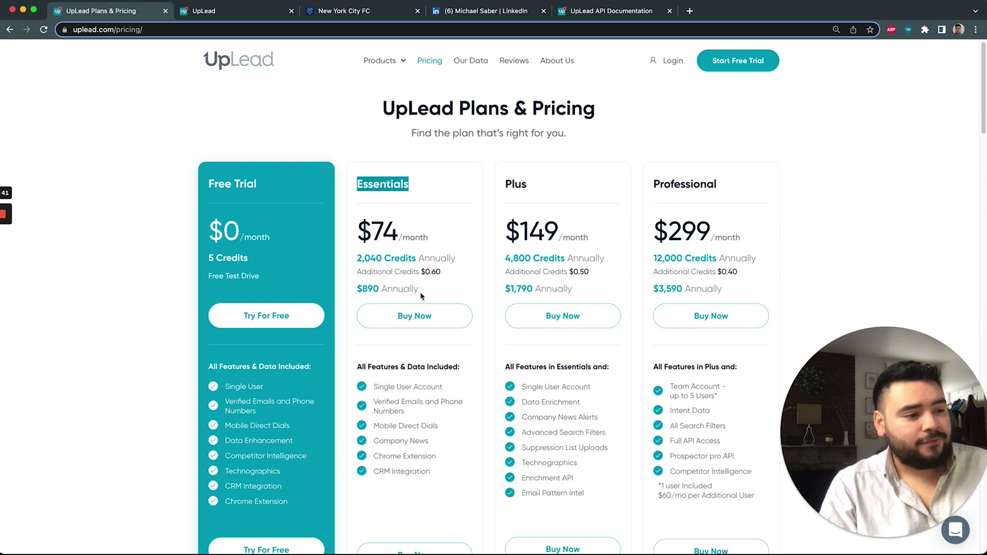
pyautogui.moveTo(419, 292); pyautogui.dragTo(355, 265)
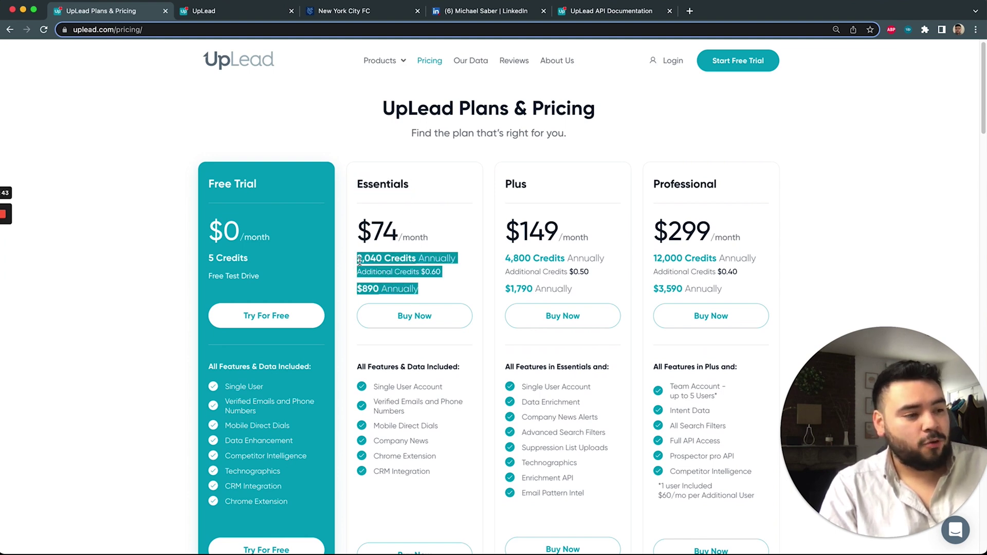
pyautogui.click(358, 260)
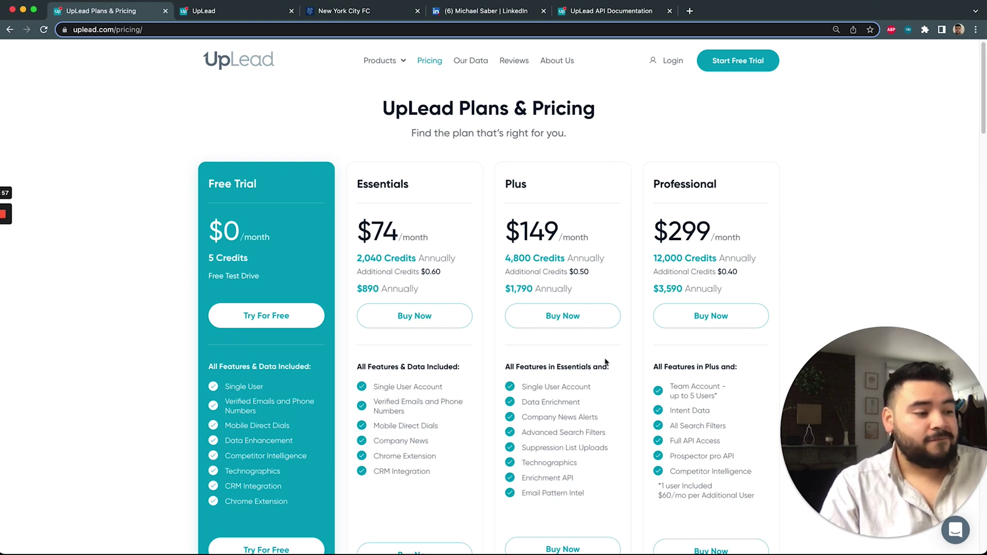
pyautogui.scroll(-1, 605, 362)
pyautogui.scroll(-1, 605, 363)
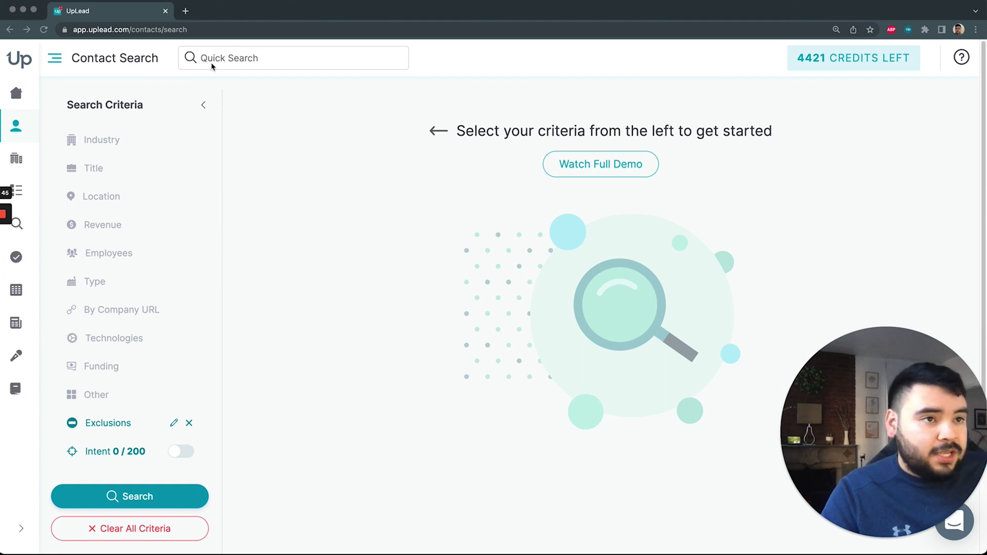
# - Bring the browser into focus and switch to Company Search from the sidebar
pyautogui.click(264, 126)
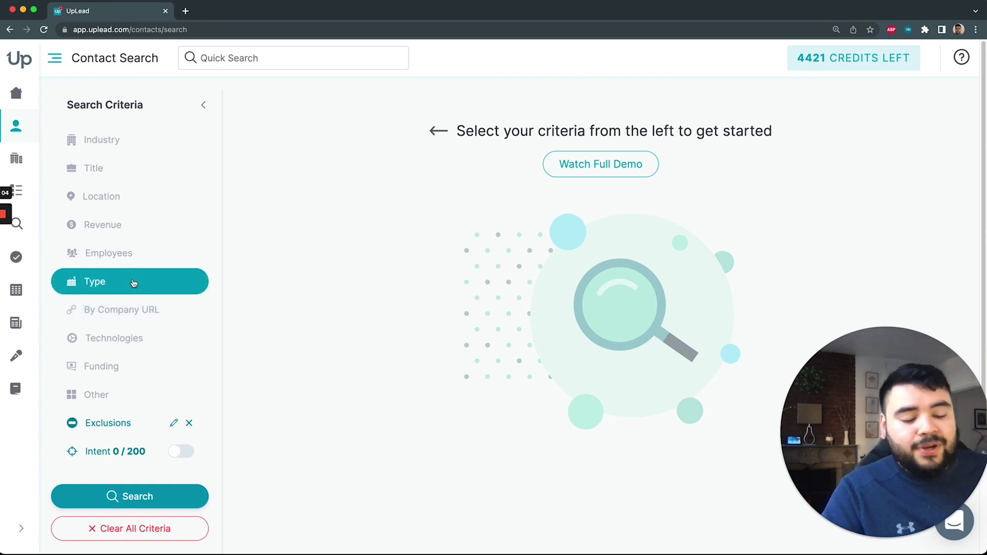
pyautogui.click(16, 162)
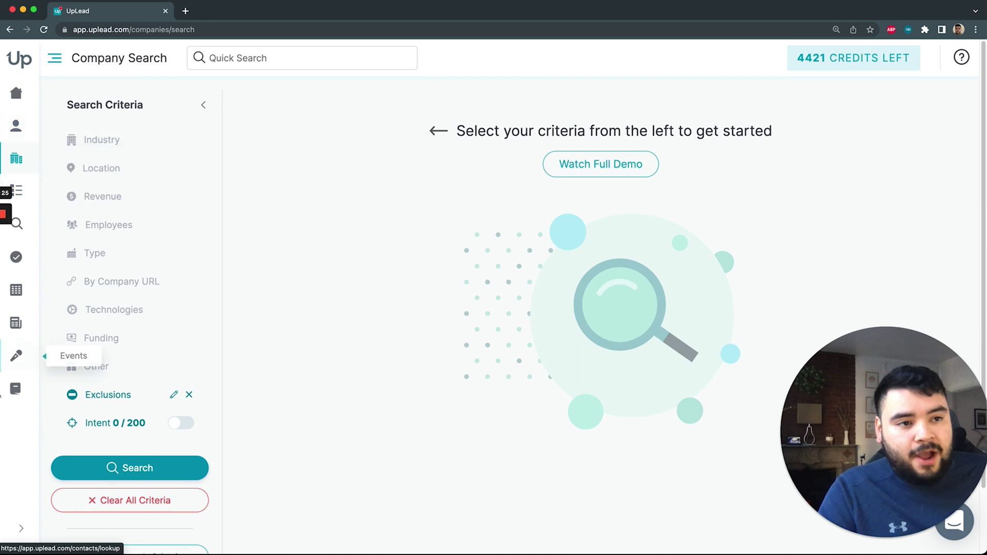
# - Go to Enrich, which offers Contacts, Companies, Emails and Company Name to URL lists
pyautogui.click(16, 291)
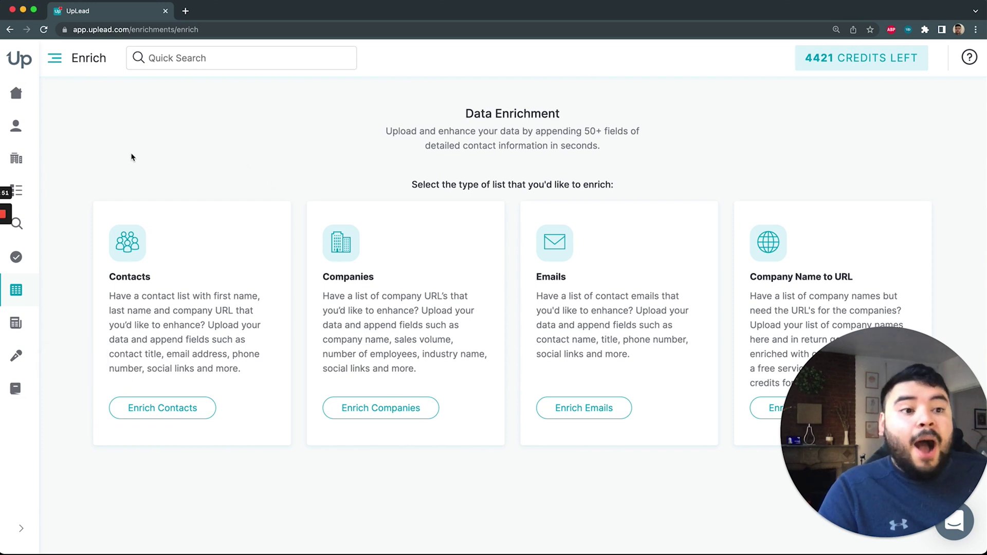
pyautogui.click(28, 188)
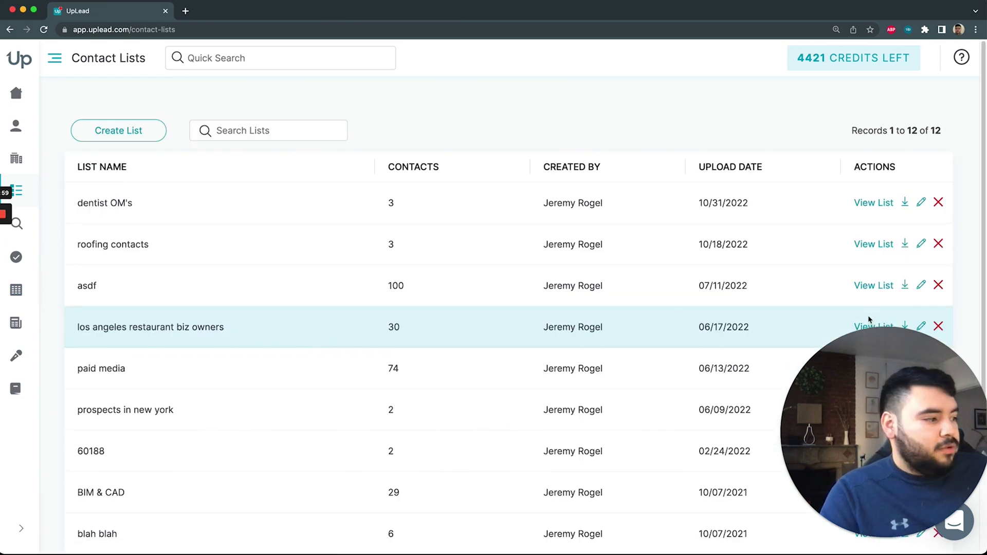
pyautogui.click(863, 327)
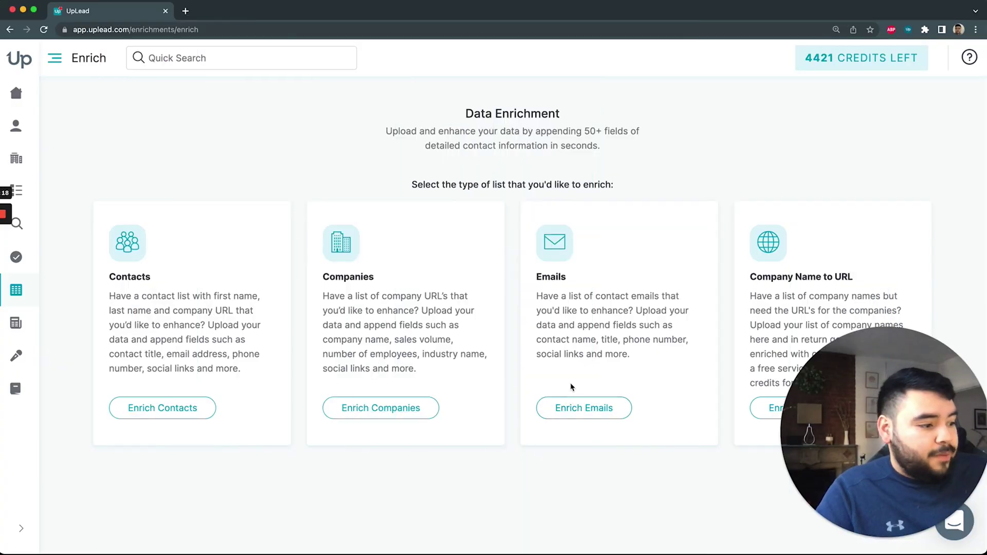
# - Start a Contacts enrichment, cancel the upload, and highlight the Contacts description
pyautogui.click(185, 410)
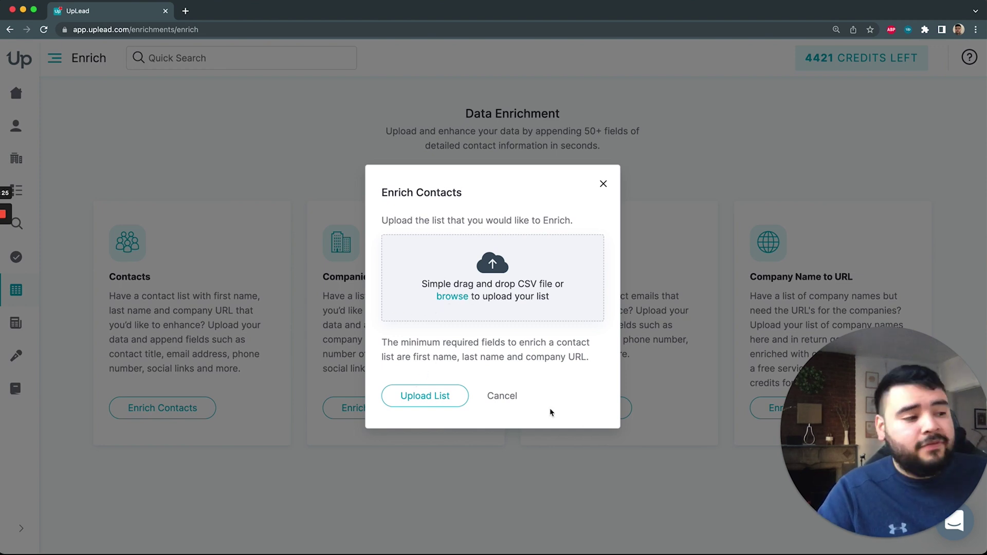
pyautogui.click(501, 396)
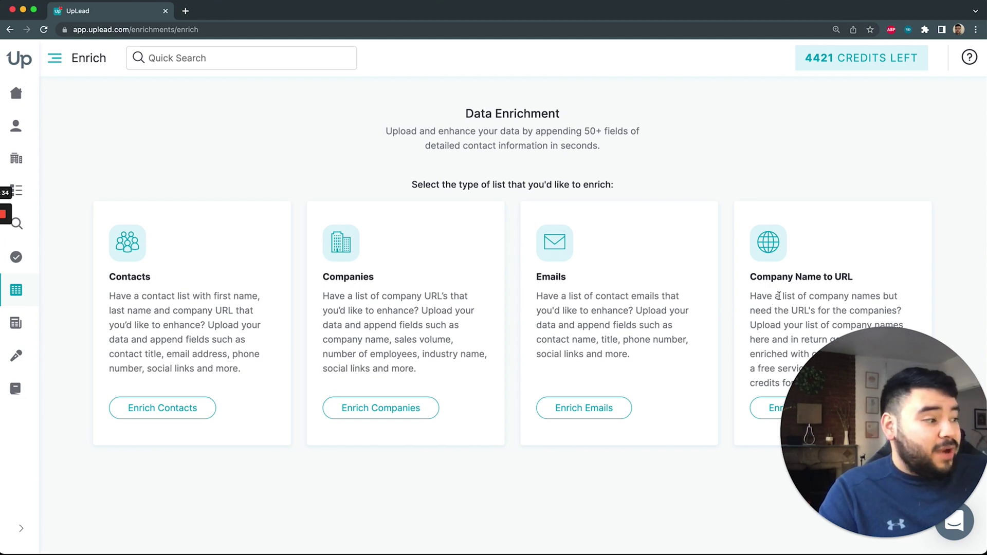
pyautogui.moveTo(228, 311); pyautogui.dragTo(185, 324)
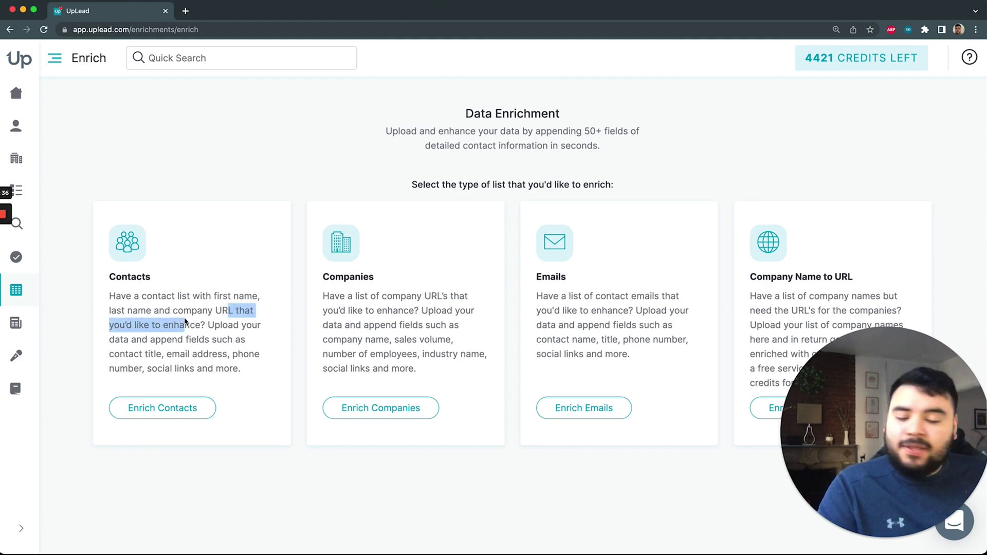
pyautogui.click(187, 312)
# - Highlight the Company Name to URL heading, then return to Contact Search
pyautogui.moveTo(750, 276); pyautogui.dragTo(827, 287)
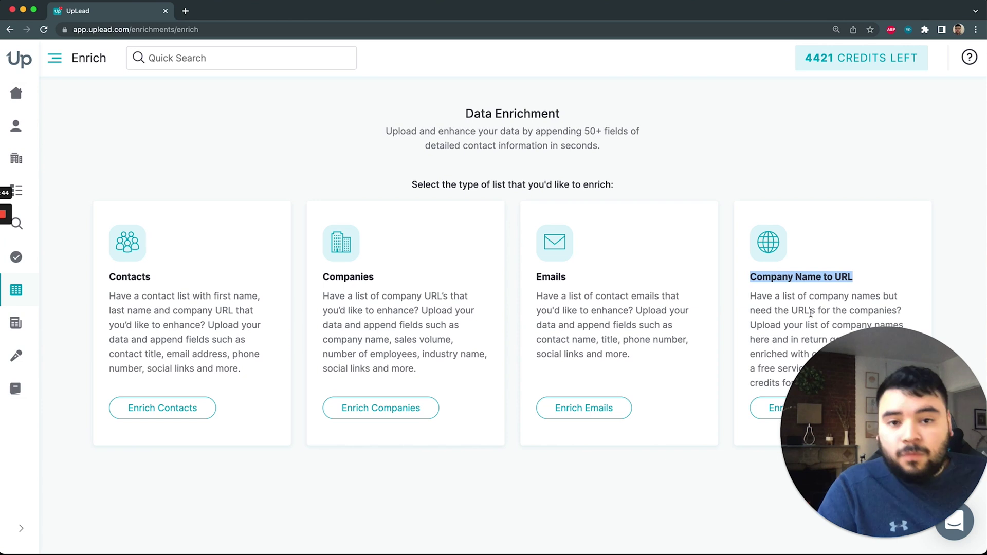
pyautogui.click(811, 311)
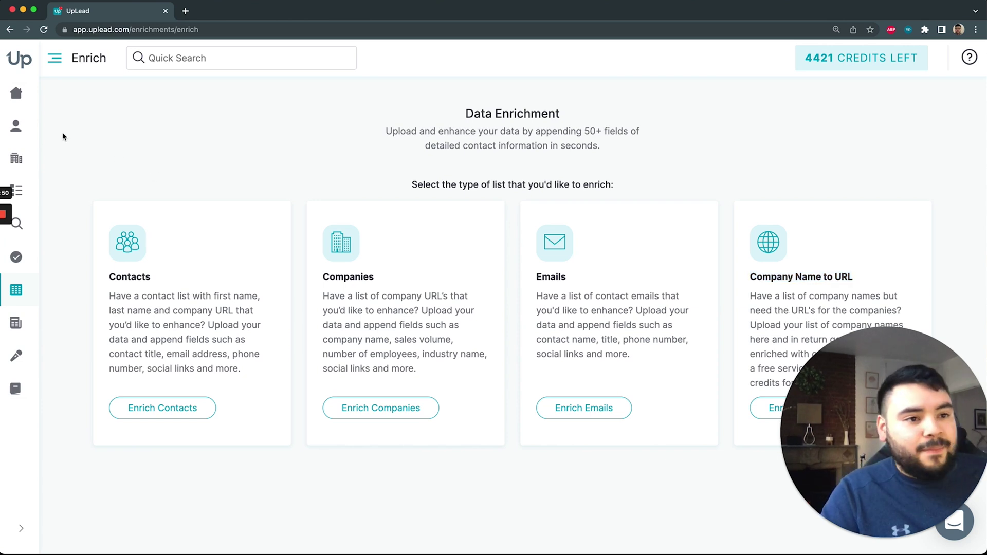
pyautogui.click(25, 127)
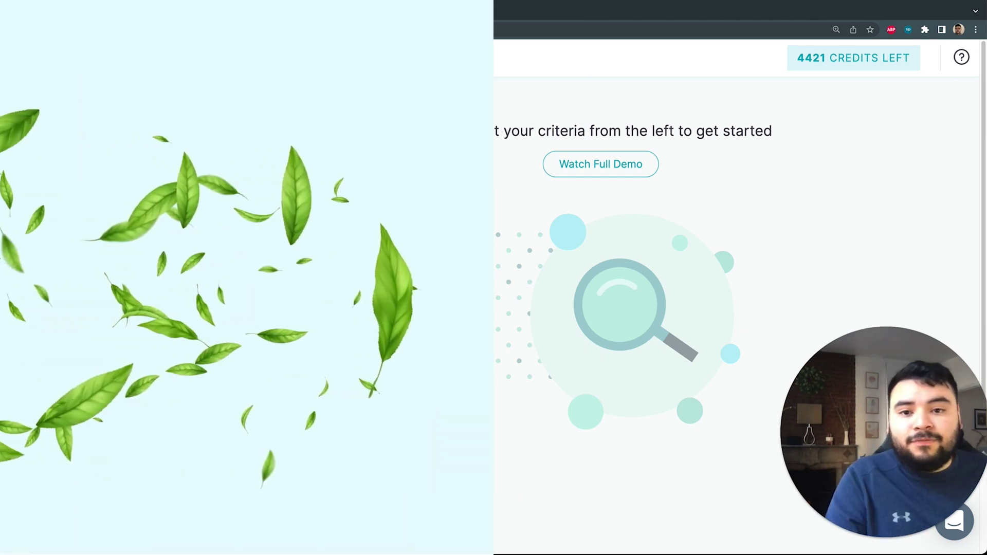
# - Load nycfc.com in a new Chrome tab
pyautogui.click(188, 11)
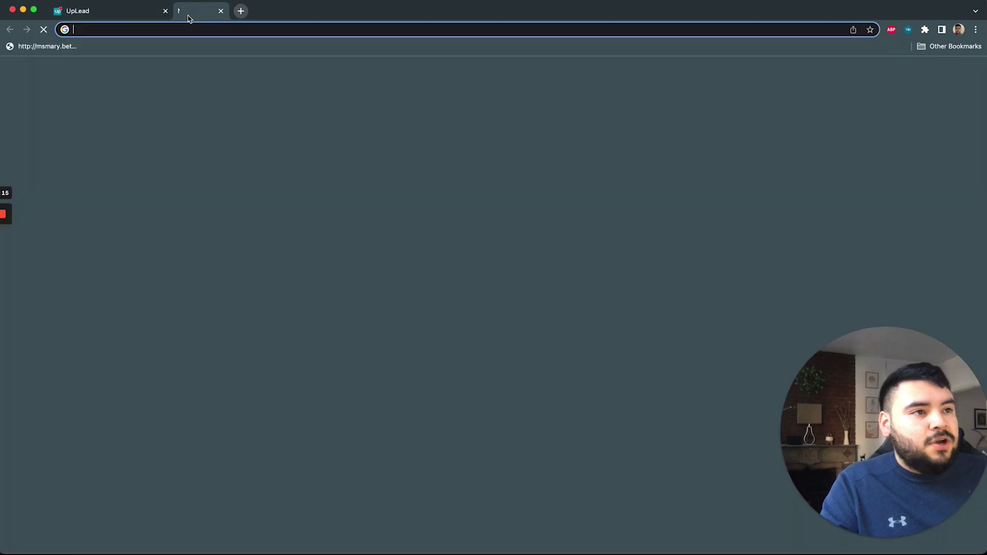
pyautogui.write('ny')
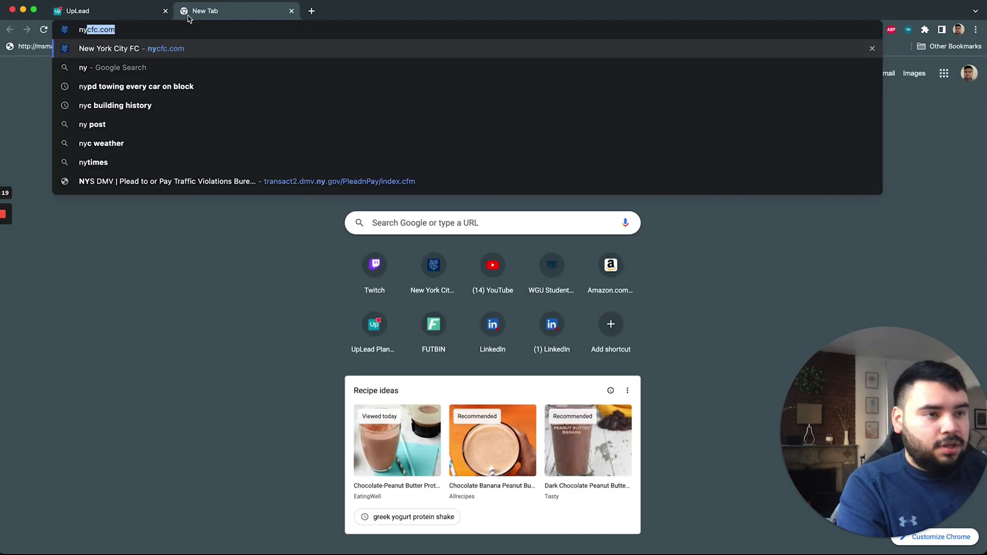
pyautogui.write('cfc.com')
pyautogui.press('Return')
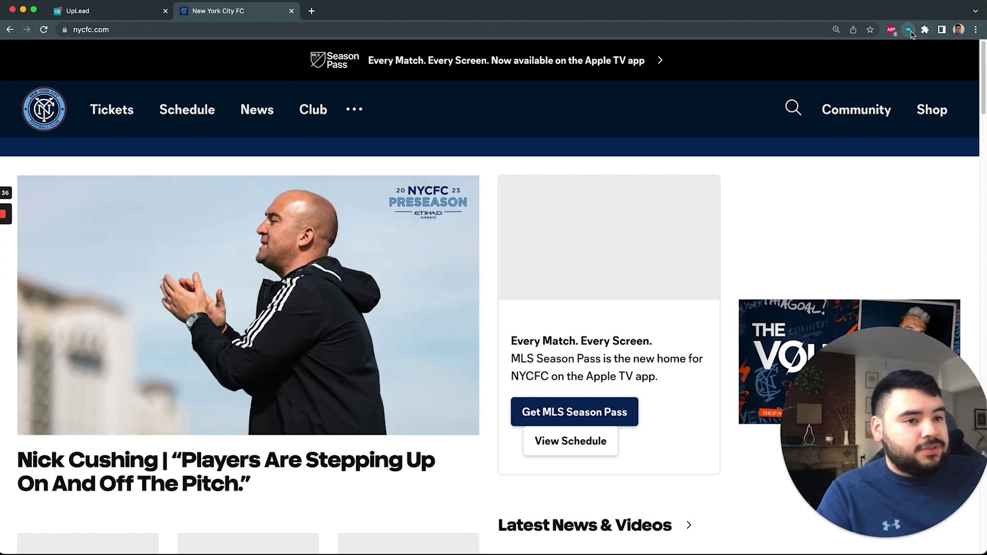
pyautogui.click(910, 30)
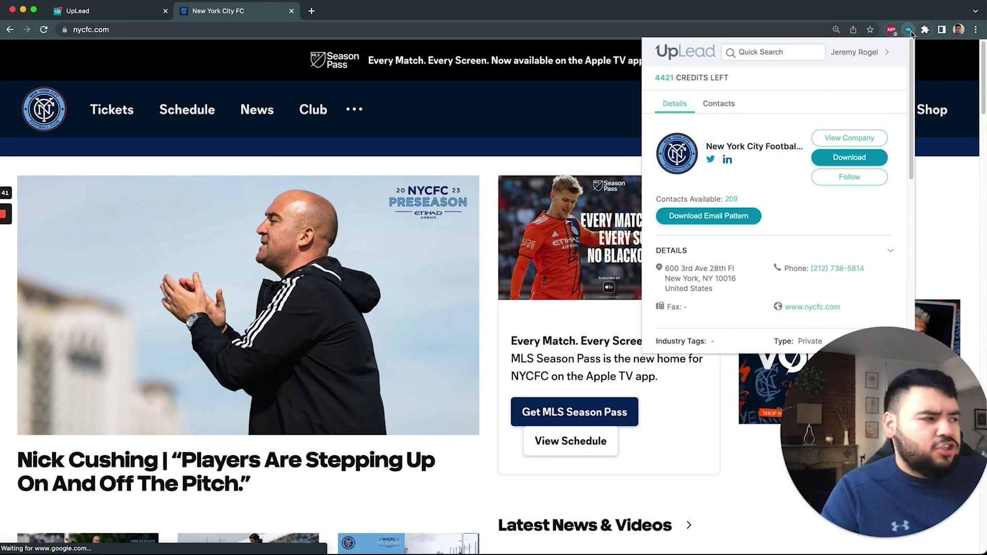
pyautogui.scroll(-2, 751, 198)
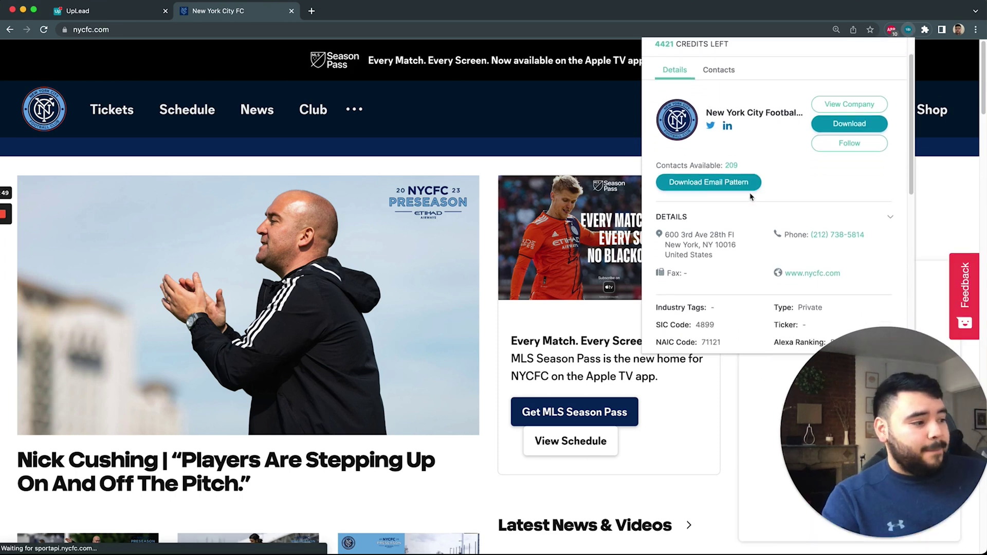
pyautogui.scroll(-3, 750, 198)
pyautogui.scroll(-1, 750, 197)
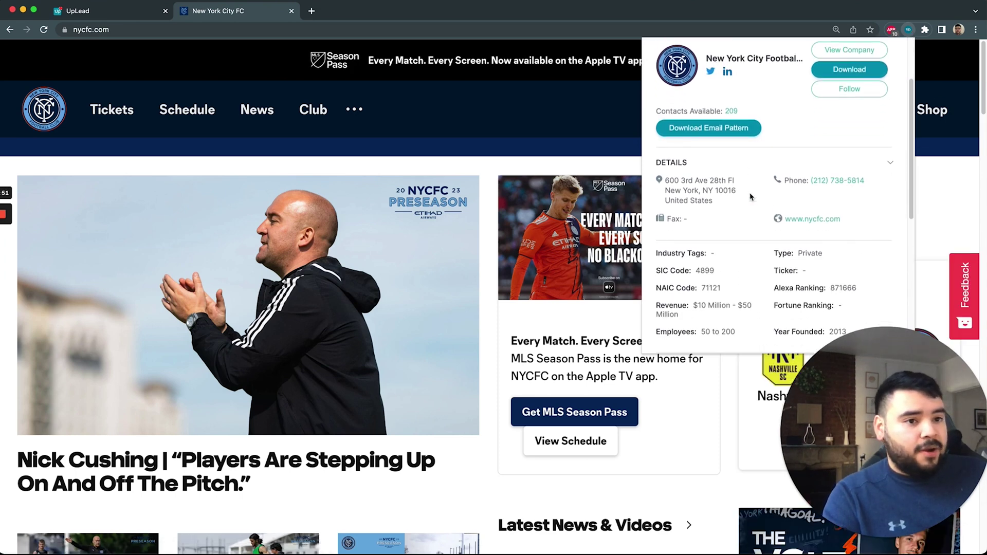
pyautogui.scroll(-1, 751, 197)
pyautogui.scroll(-1, 750, 197)
pyautogui.scroll(1, 751, 197)
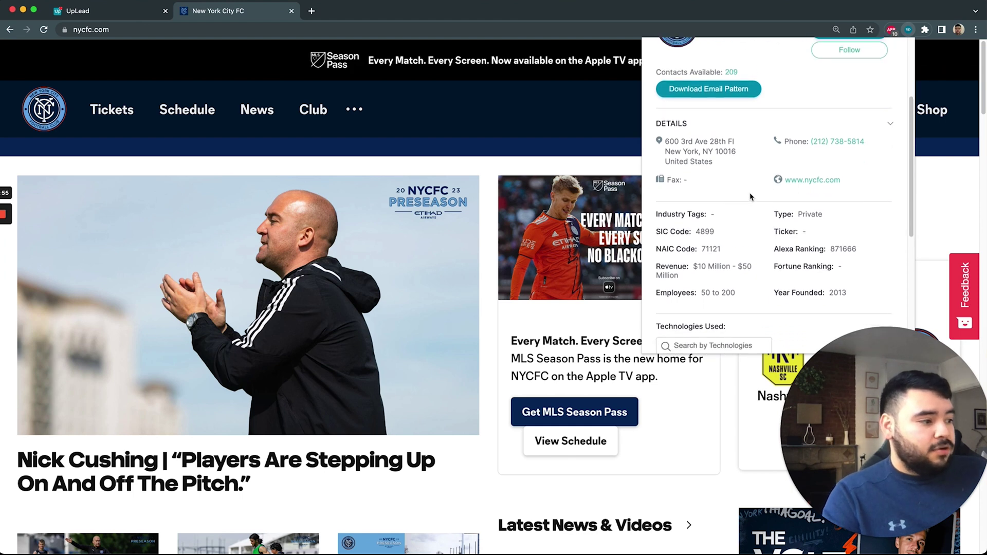
pyautogui.scroll(-5, 750, 198)
pyautogui.scroll(4, 750, 197)
pyautogui.scroll(3, 750, 197)
pyautogui.scroll(4, 750, 198)
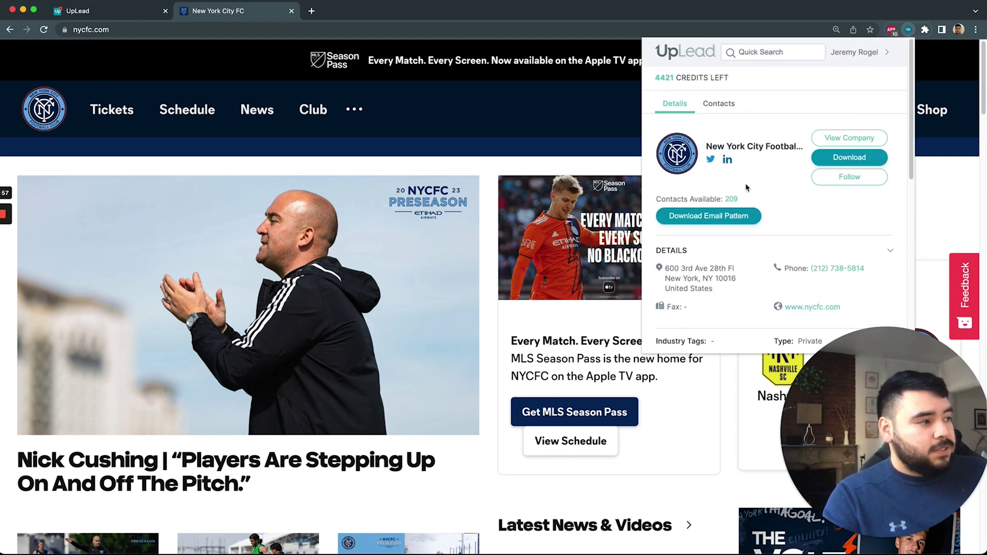
pyautogui.click(718, 103)
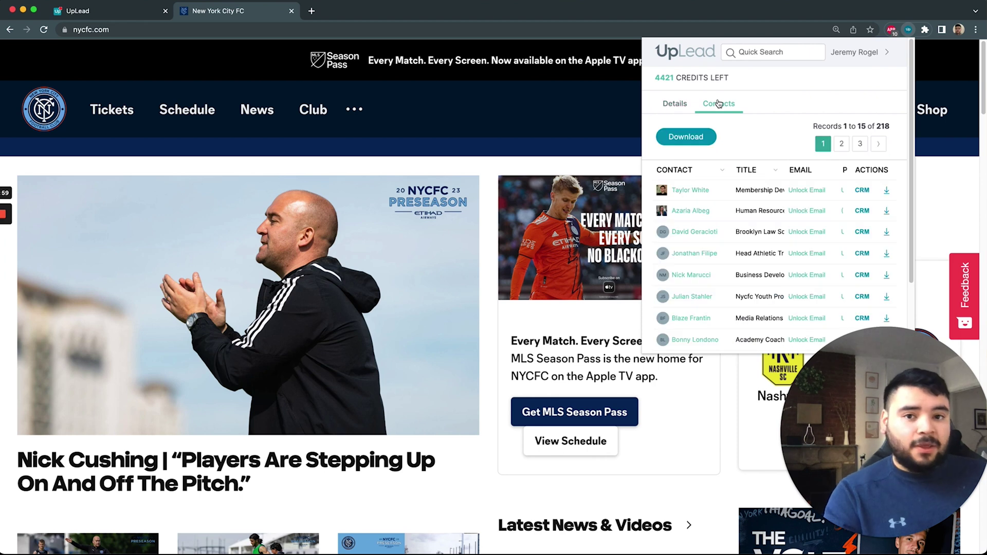
pyautogui.click(750, 173)
pyautogui.click(762, 228)
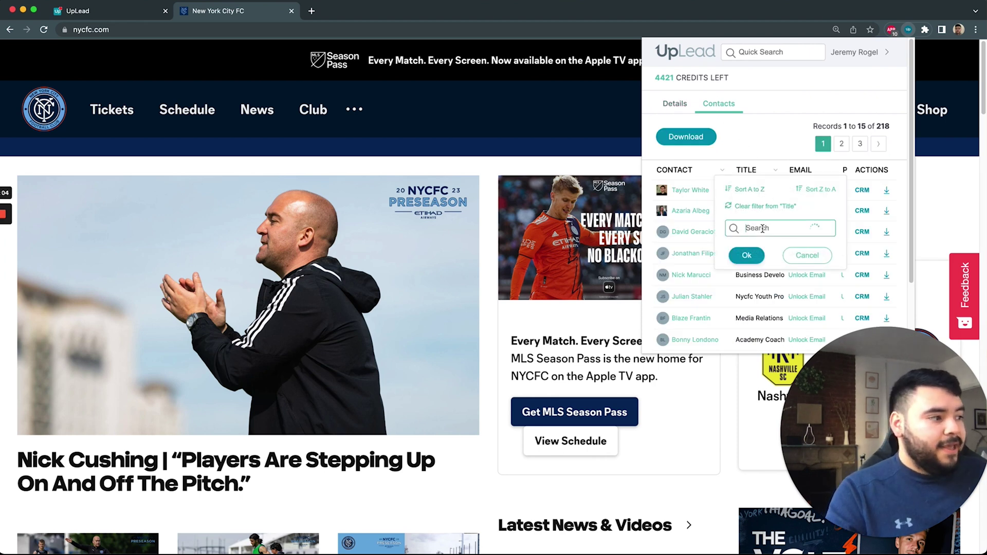
pyautogui.write('marketing')
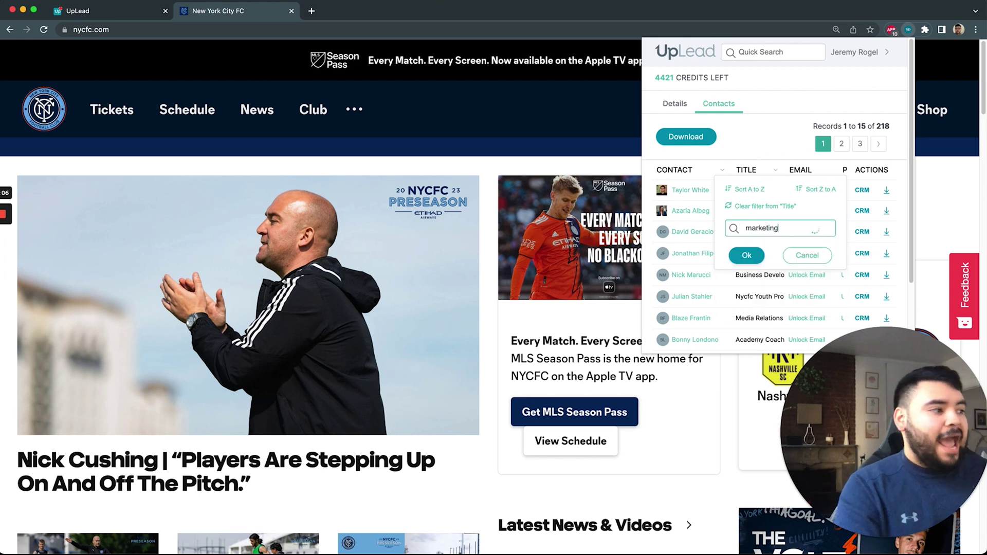
pyautogui.click(734, 247)
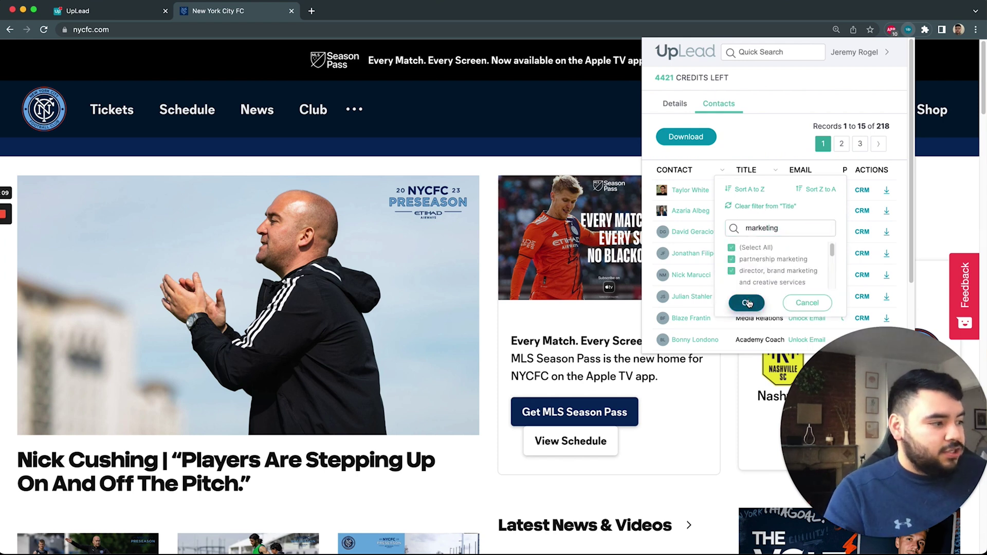
pyautogui.click(746, 302)
pyautogui.click(691, 308)
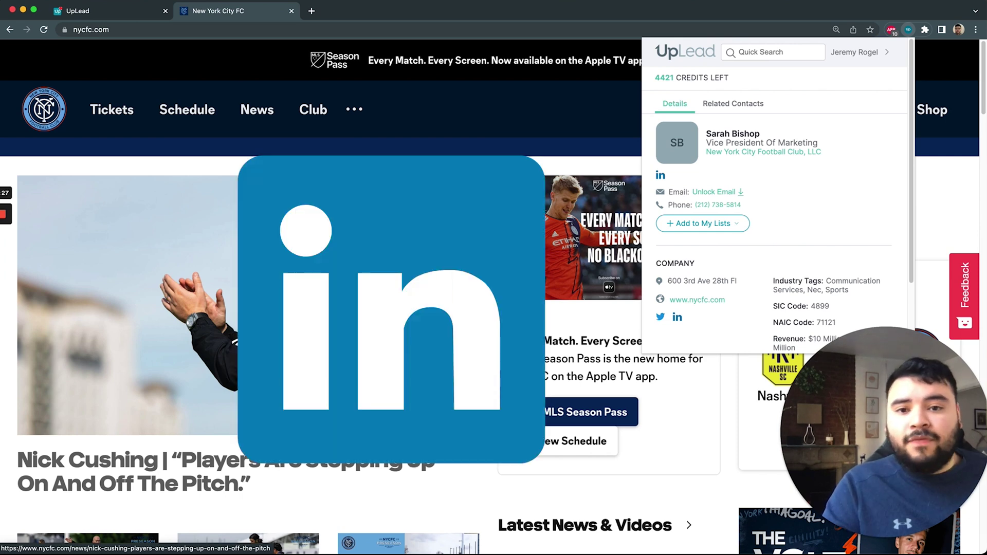
pyautogui.scroll(-1, 490, 301)
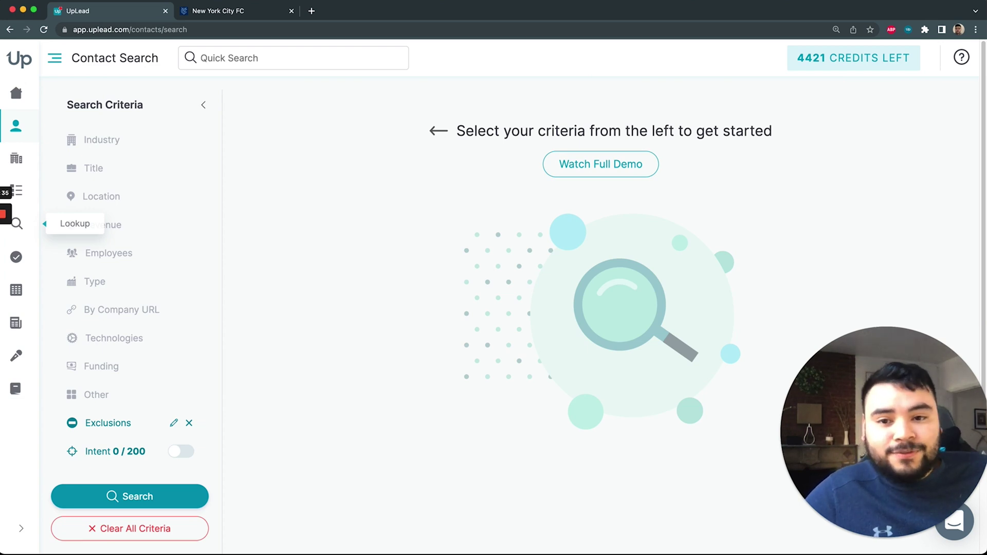
# - Close the New York City FC tab and start searching Intent topics by name
pyautogui.click(290, 10)
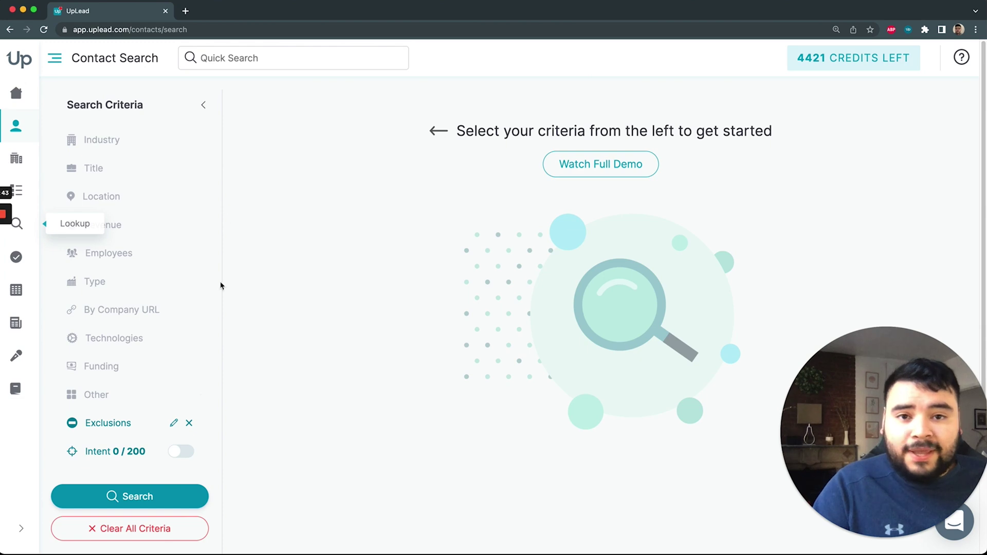
pyautogui.click(140, 450)
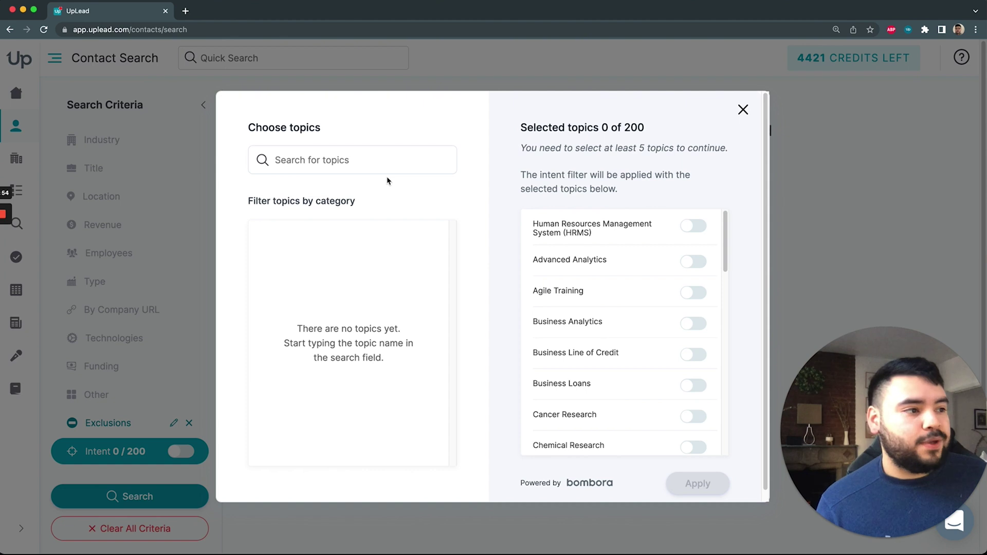
pyautogui.click(392, 161)
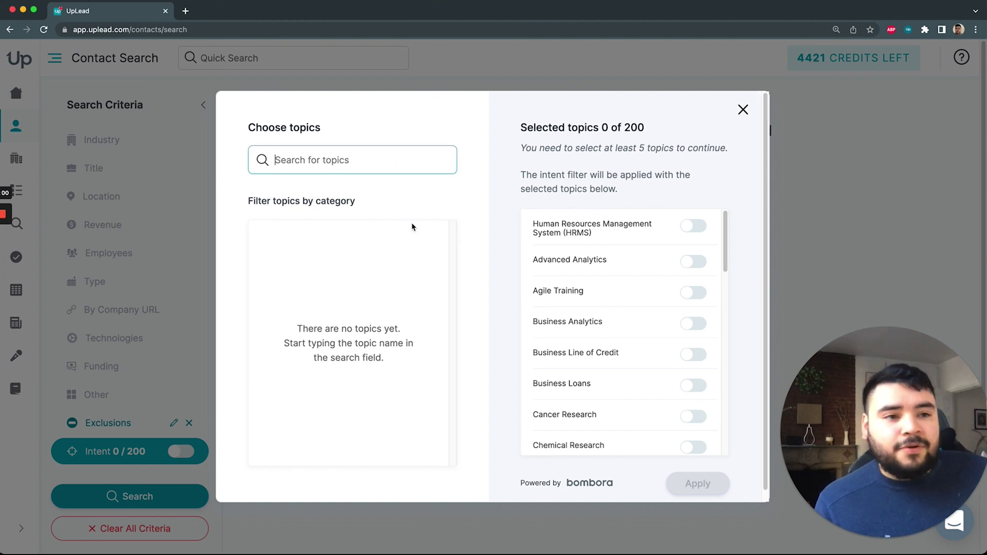
pyautogui.scroll(-1, 581, 333)
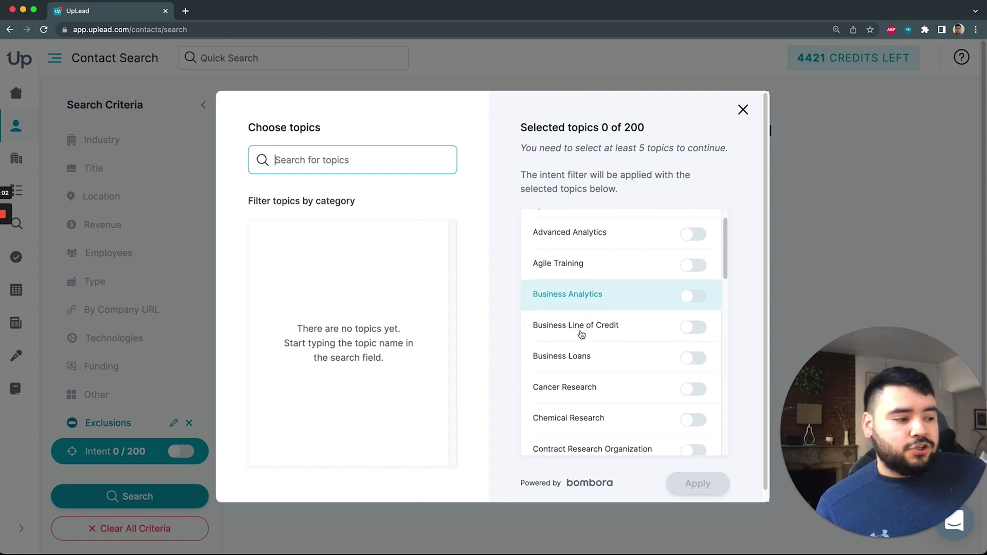
pyautogui.scroll(-4, 581, 333)
pyautogui.scroll(-4, 580, 333)
pyautogui.scroll(-4, 581, 333)
pyautogui.scroll(-1, 581, 333)
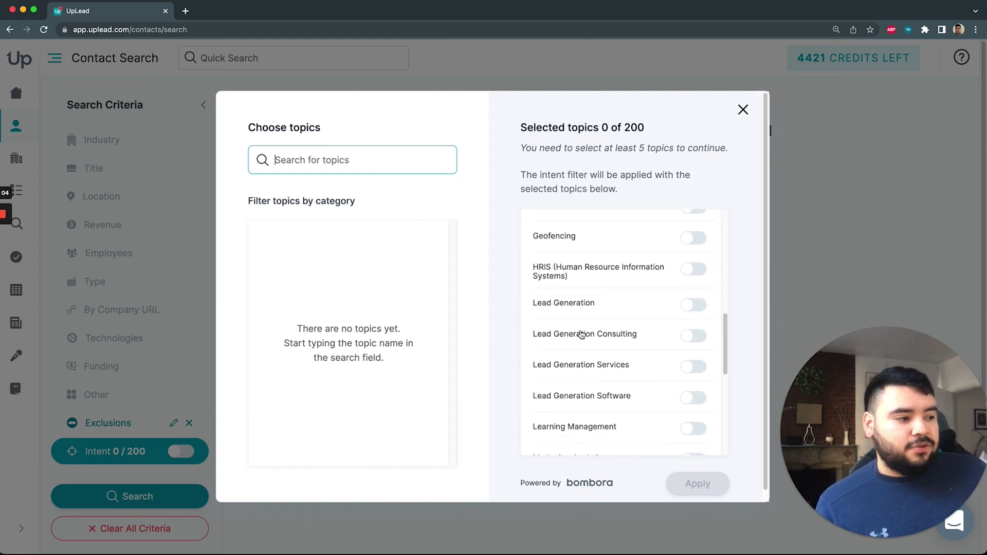
pyautogui.scroll(-1, 581, 334)
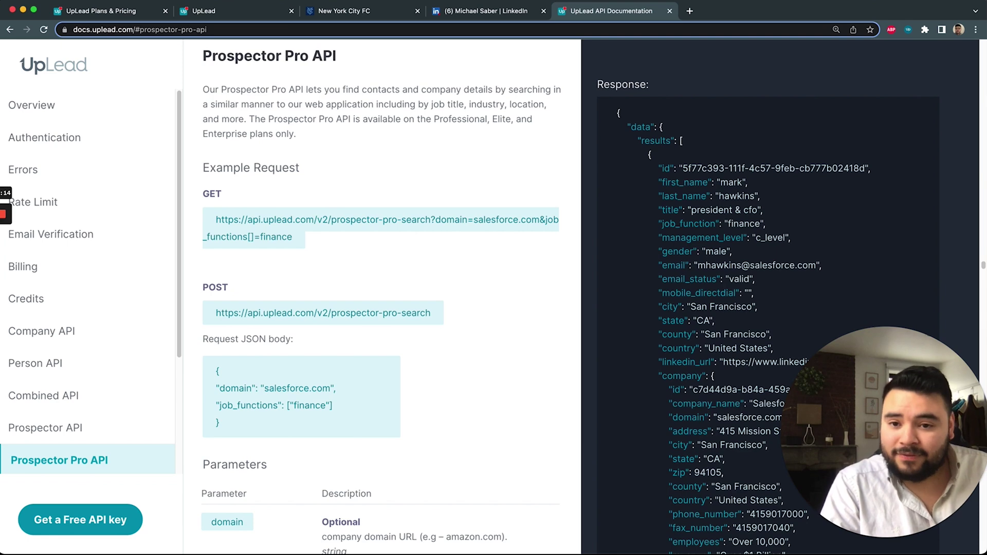
pyautogui.scroll(-1, 668, 262)
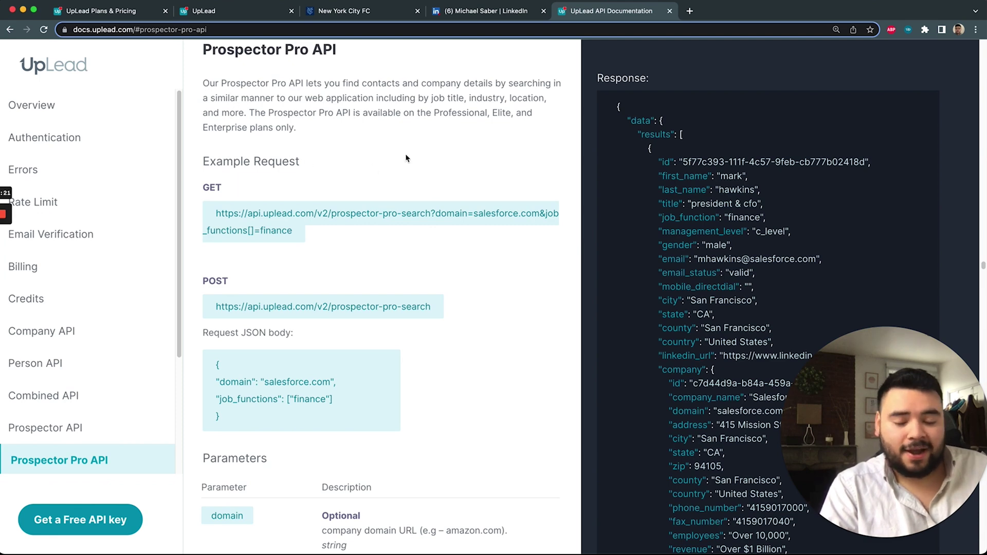
pyautogui.scroll(-2, 668, 231)
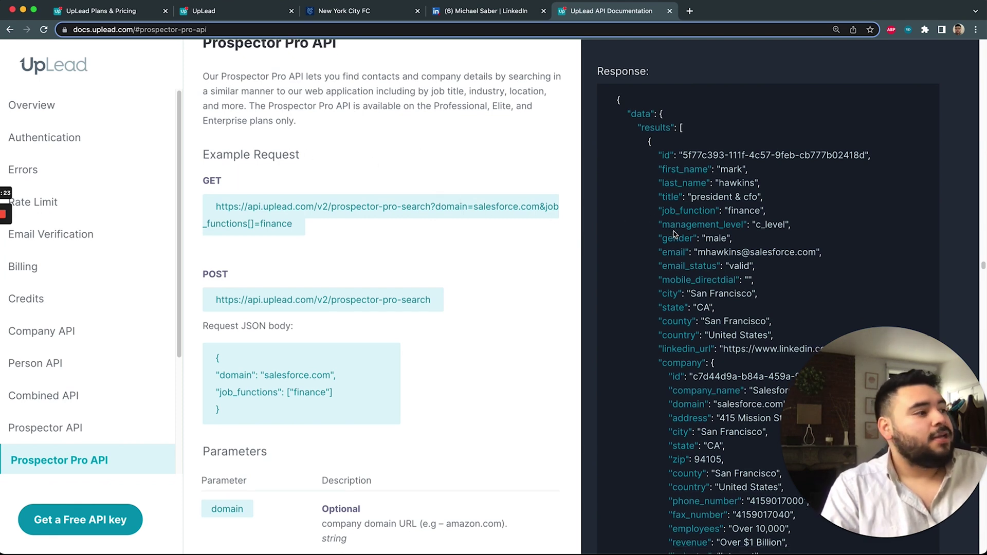
pyautogui.scroll(-1, 672, 231)
pyautogui.scroll(-1, 671, 232)
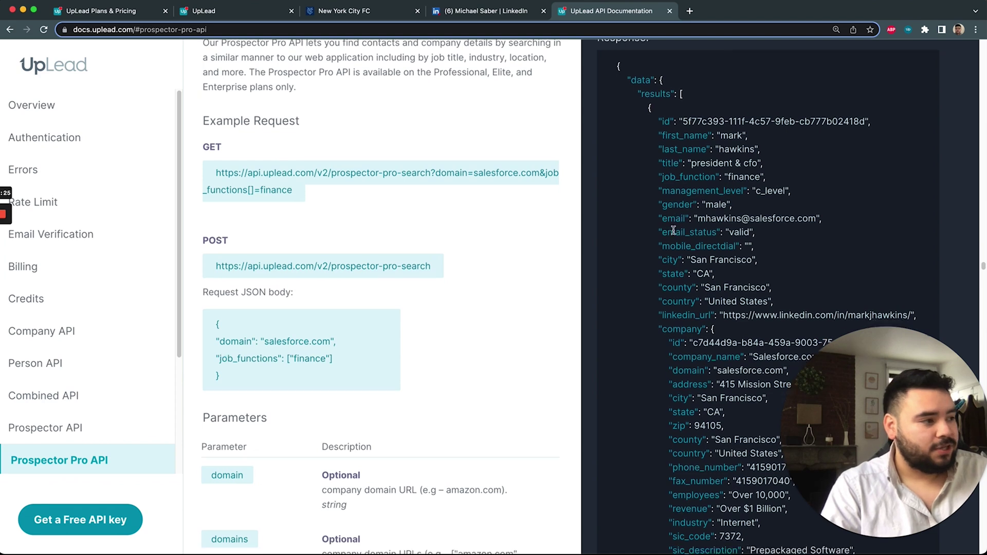
pyautogui.scroll(-1, 672, 233)
pyautogui.scroll(-1, 673, 235)
pyautogui.scroll(-2, 673, 234)
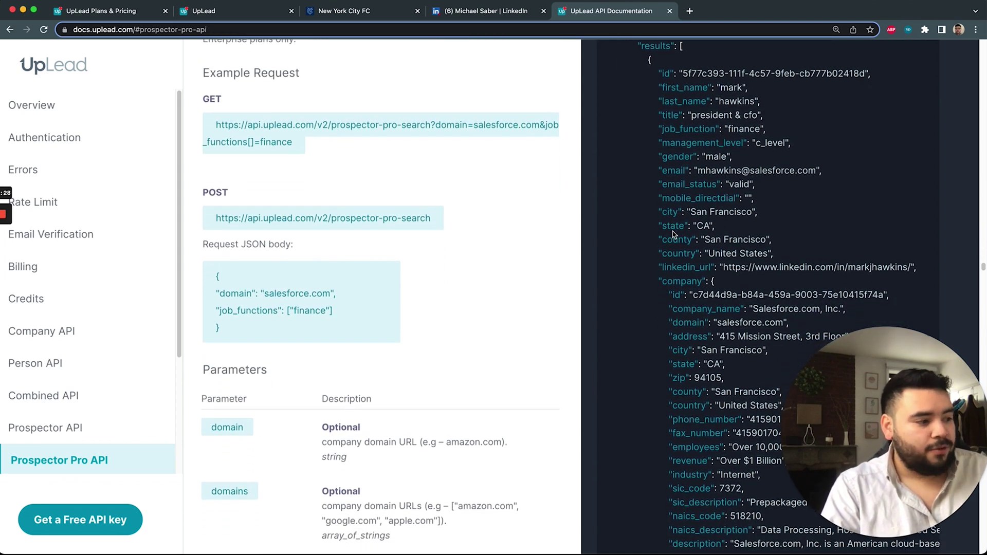
pyautogui.scroll(-2, 672, 234)
pyautogui.scroll(-1, 673, 232)
pyautogui.scroll(-2, 673, 231)
pyautogui.scroll(-3, 672, 230)
pyautogui.scroll(-2, 672, 230)
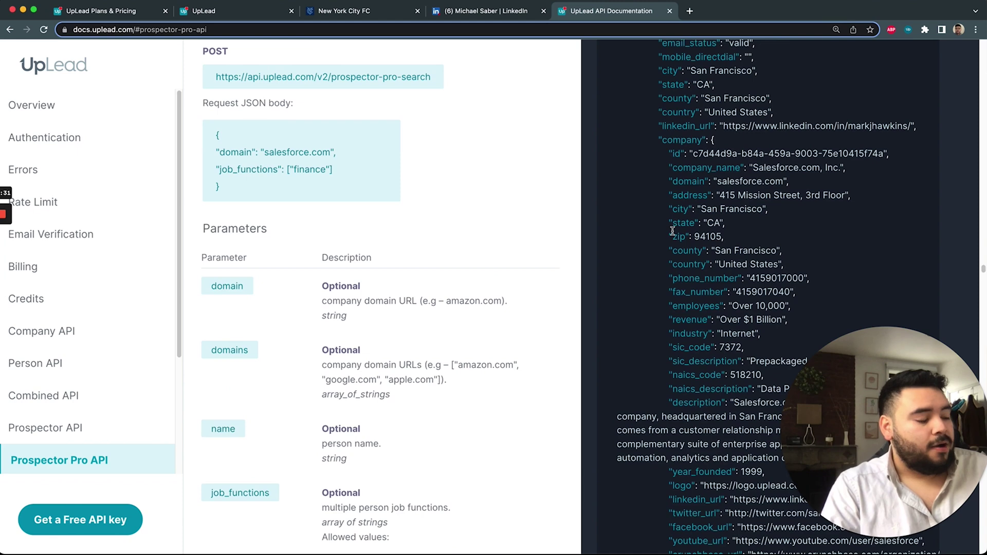
pyautogui.scroll(-1, 672, 231)
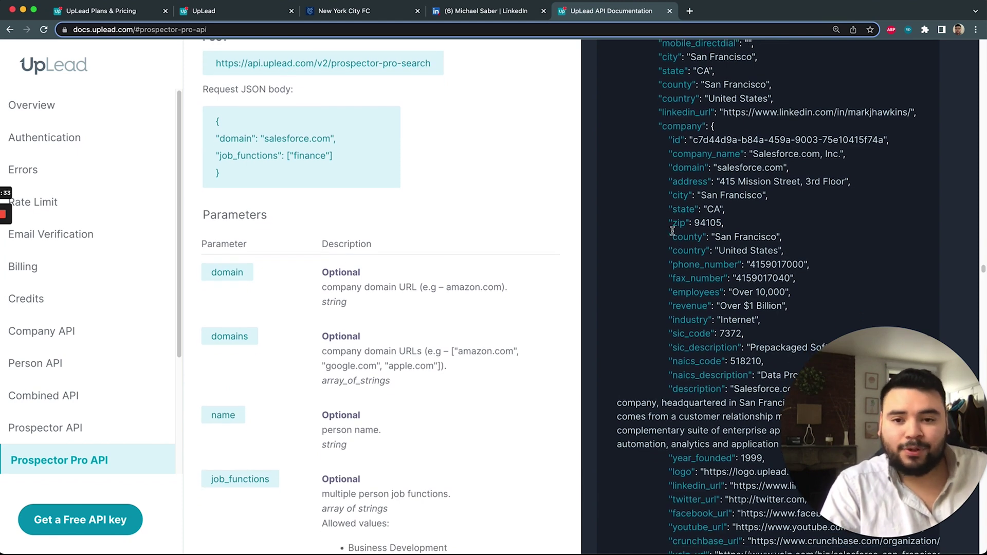